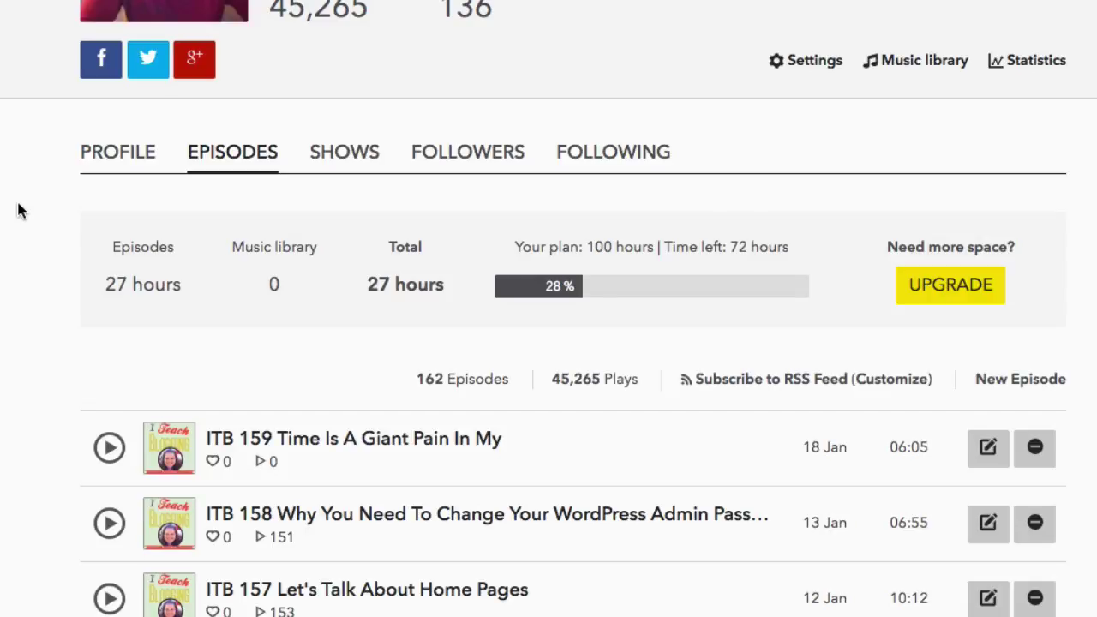
- Scroll through Spreaker's raw RSS feed XML, where ITB 159 is the first item
scroll(20, 211, down, 2)
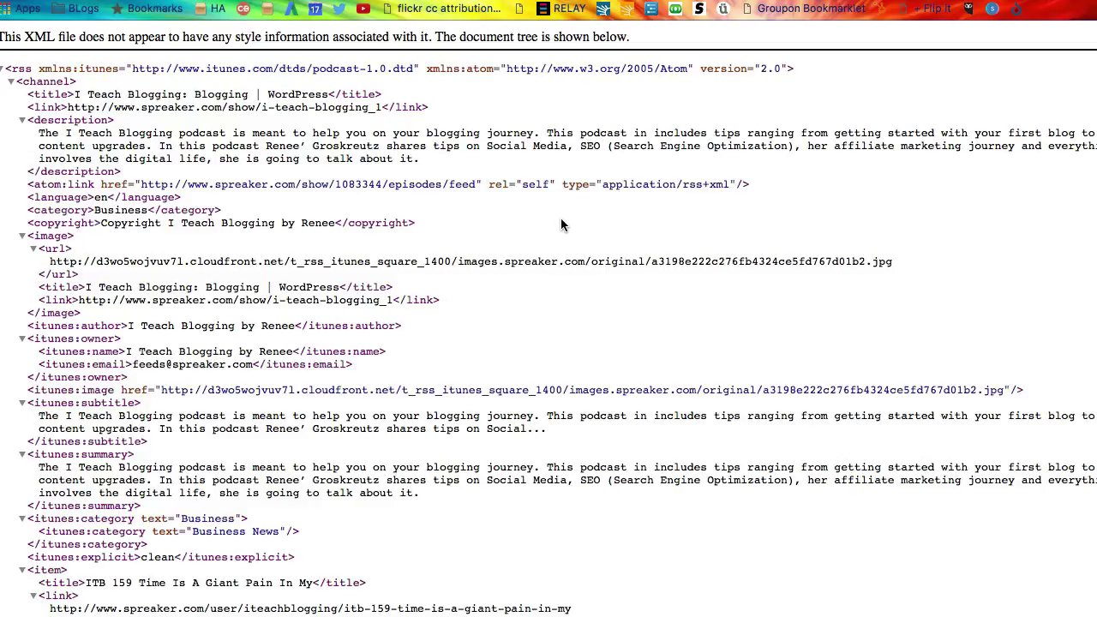
- Search the feed for 'mp3' and select episode 159's itb_159_time_is_a_giant_pain_in_my.mp3 URL
key(super+f)
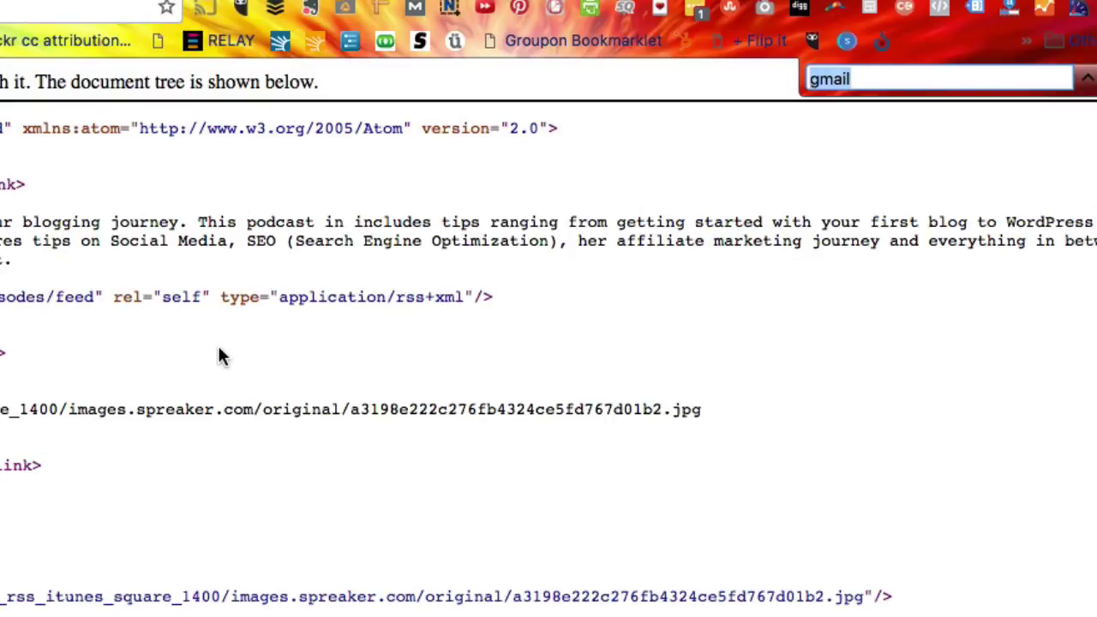
text(mp3)
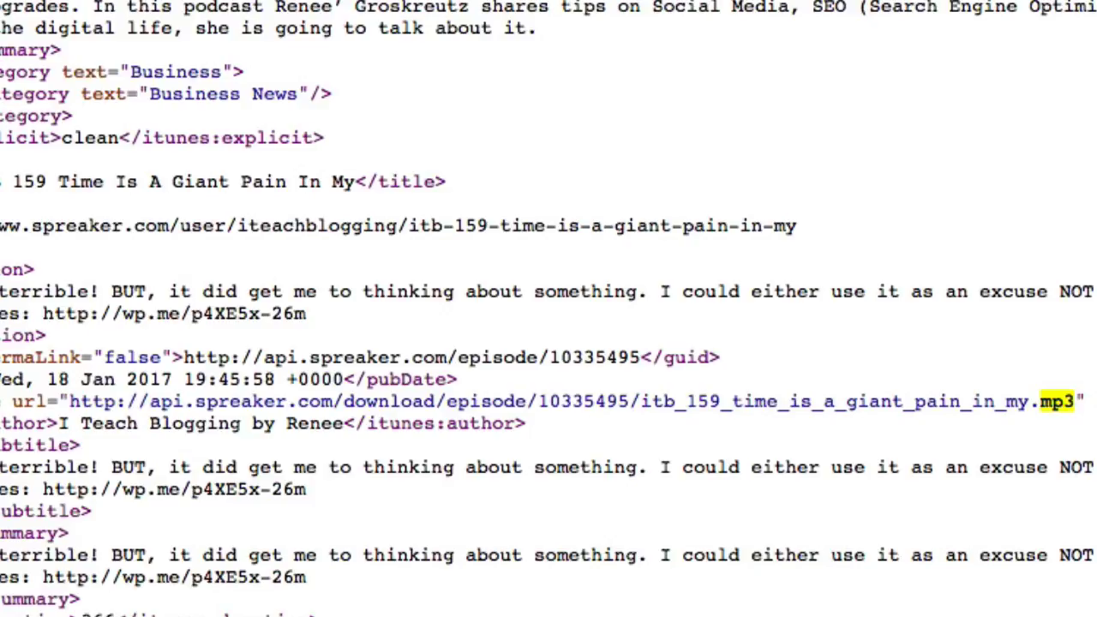
scroll(548, 309, down, 10)
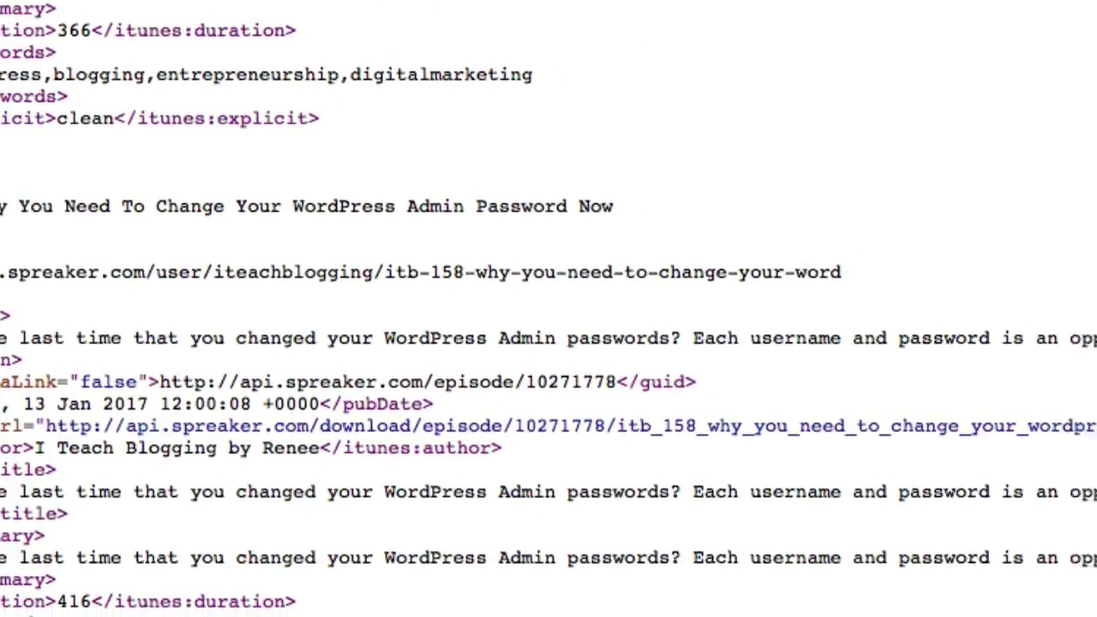
key(super+g)
key(super+g)
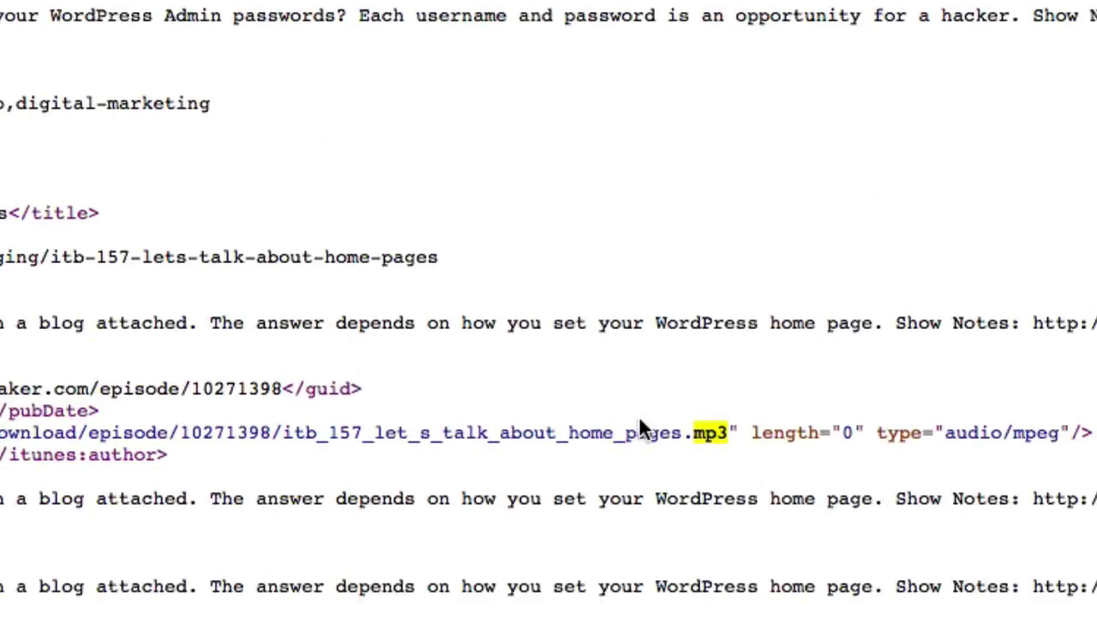
scroll(639, 422, up, 15)
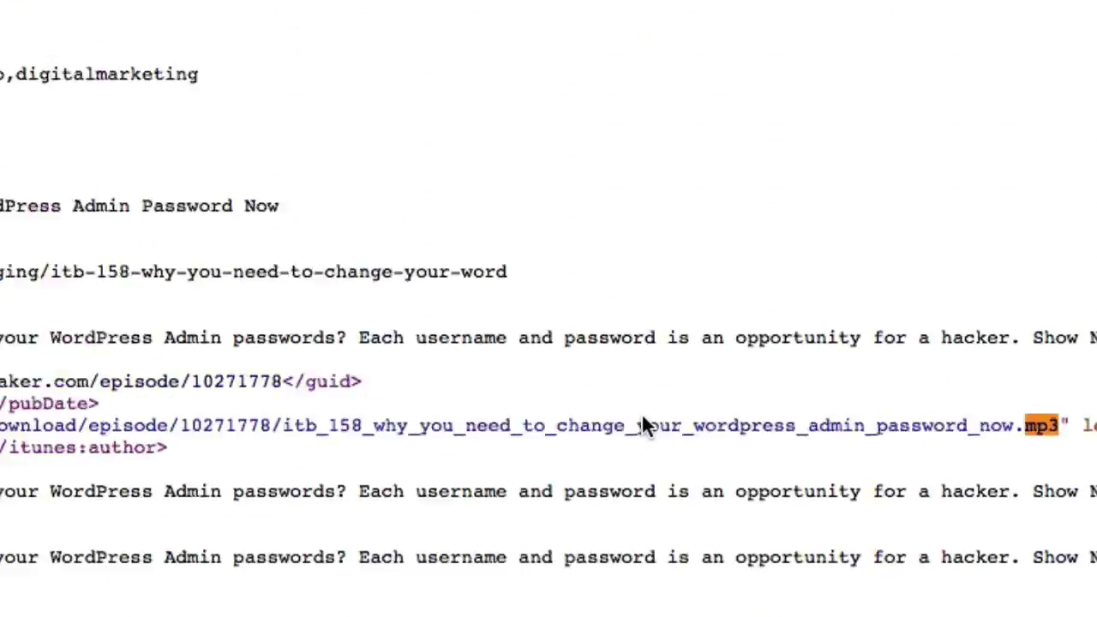
scroll(644, 426, up, 5)
scroll(708, 277, left, 8)
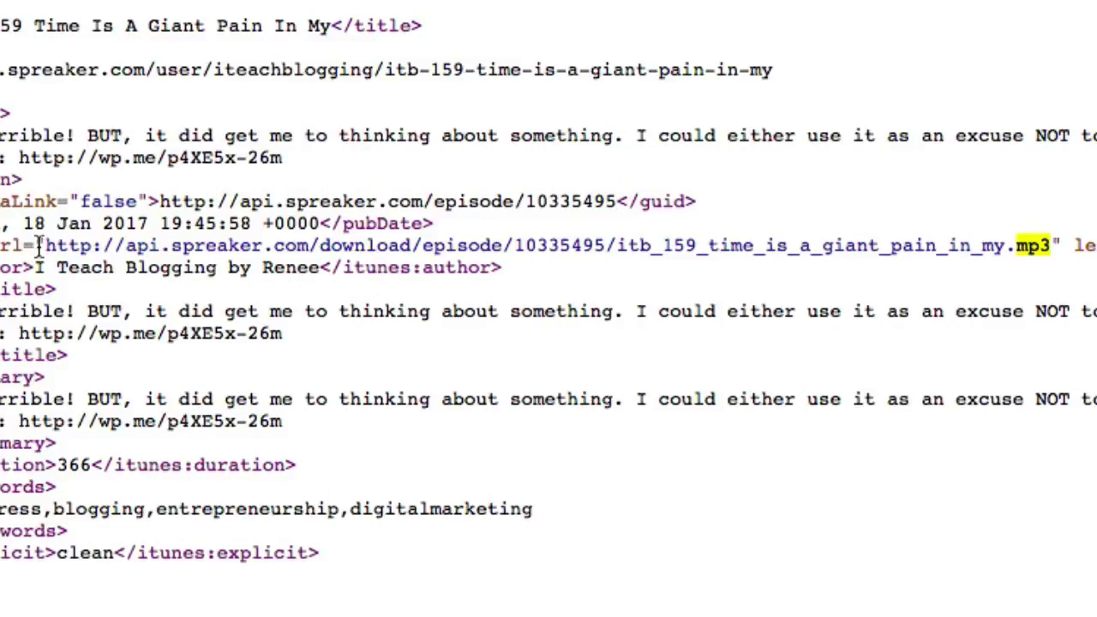
drag(47, 245, 1052, 244)
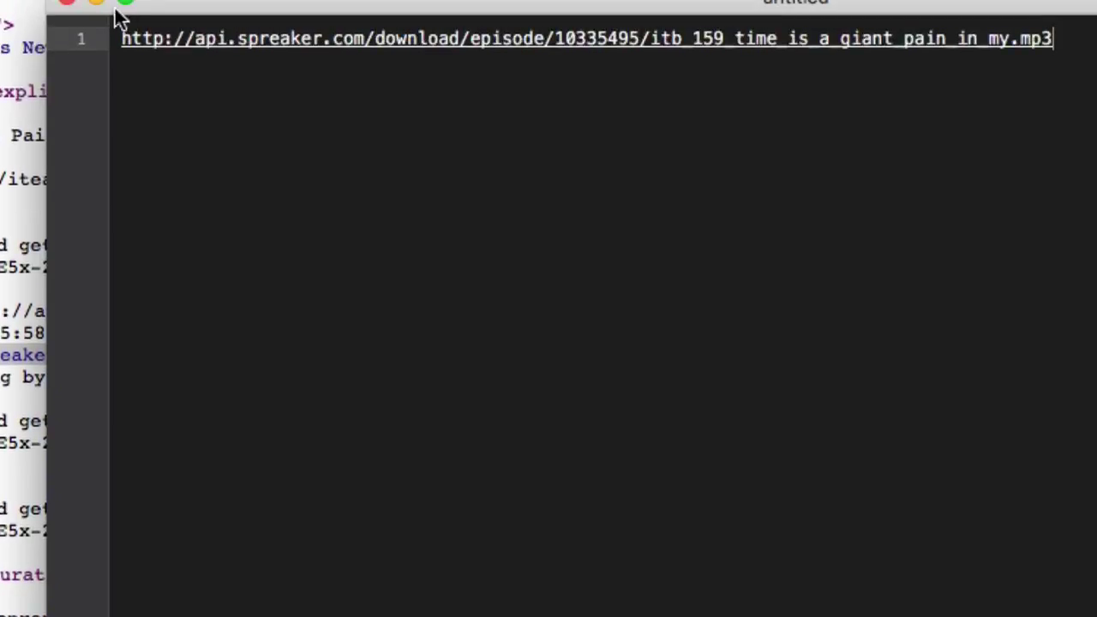
- Minimize the text editor that holds the episode 159 mp3 URL
click(95, 3)
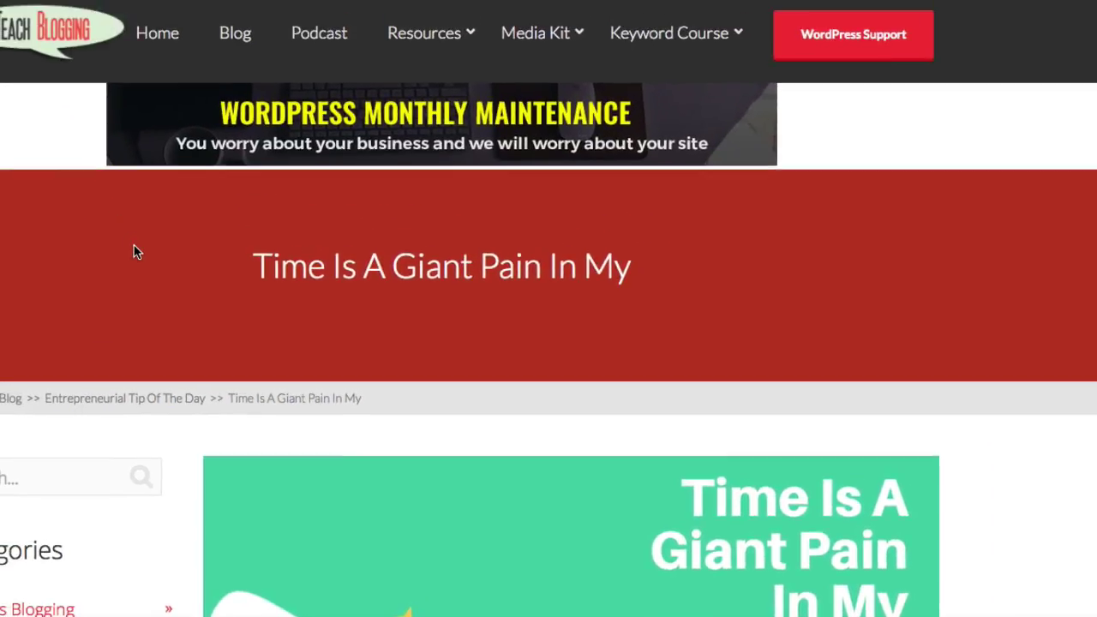
- Scroll the blog listing and open the 'Time Is A Giant Pain In My' post
scroll(135, 251, down, 4)
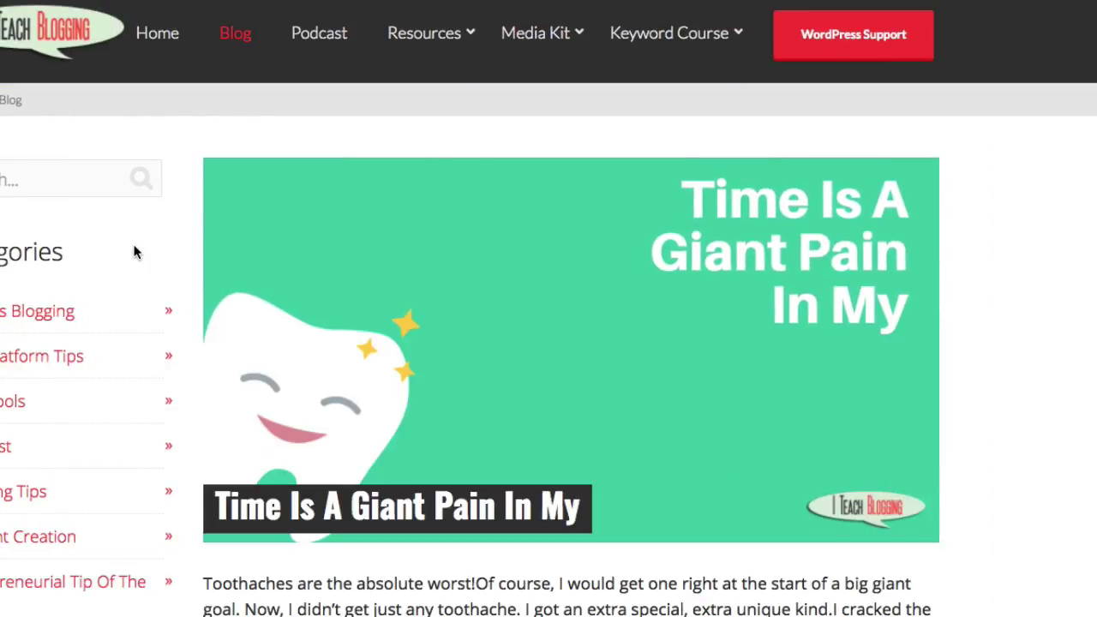
scroll(363, 259, down, 10)
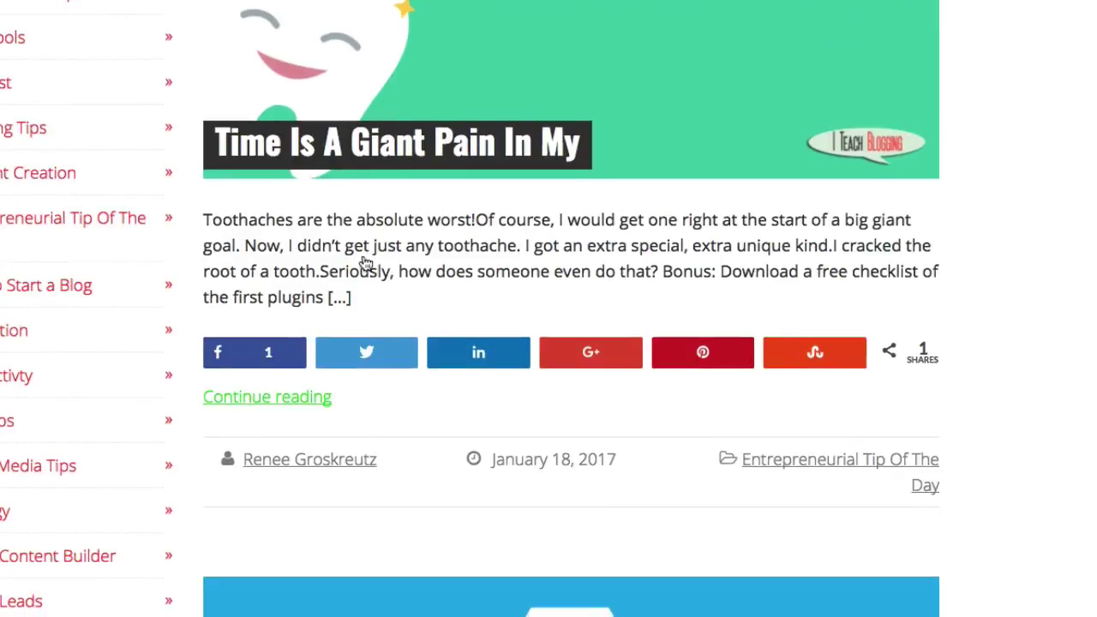
scroll(349, 259, down, 1)
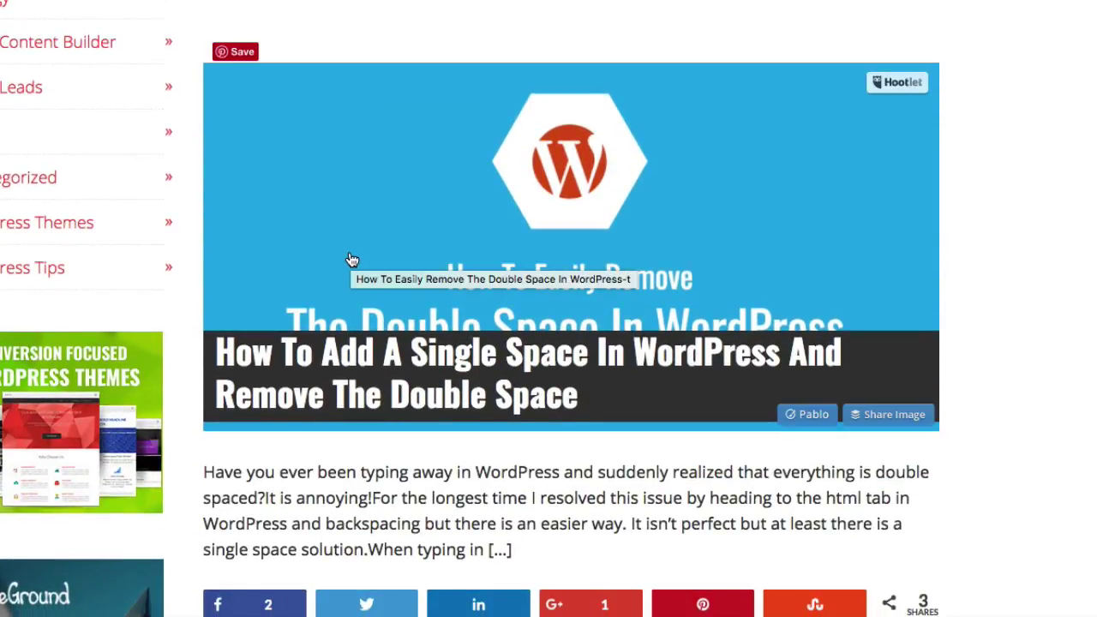
scroll(351, 259, up, 7)
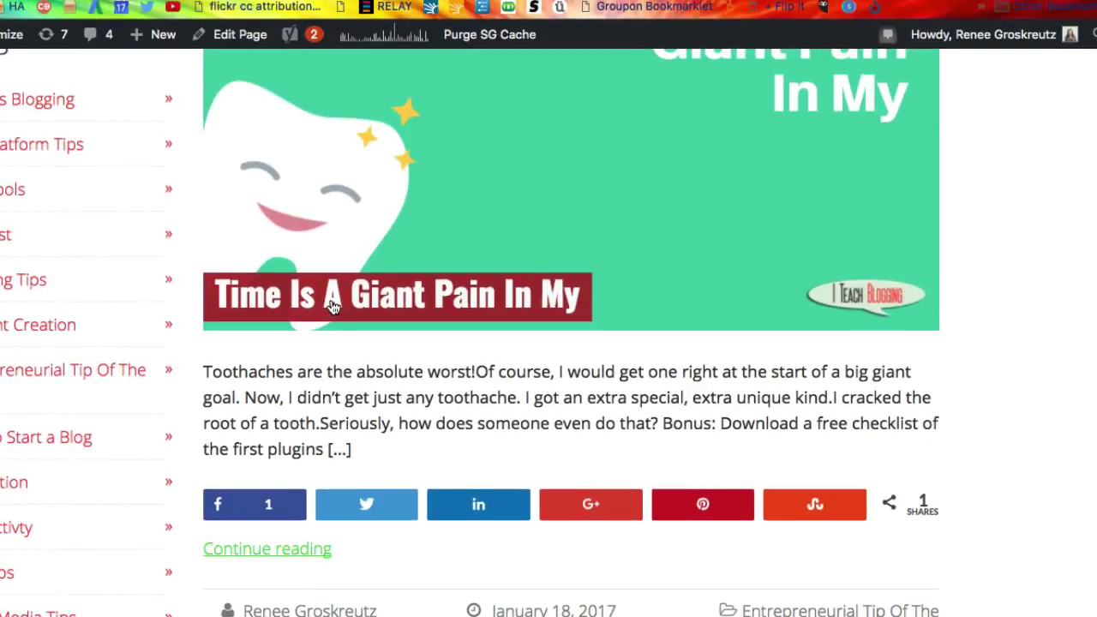
click(334, 307)
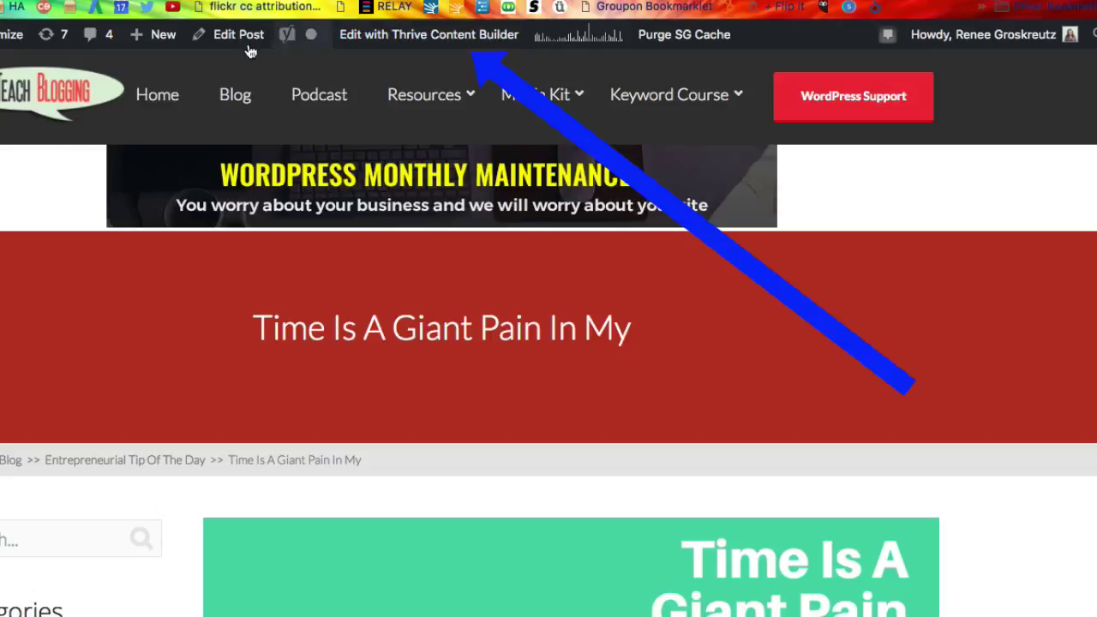
- Launch Thrive Content Builder on the post and scroll down to the post text
click(393, 37)
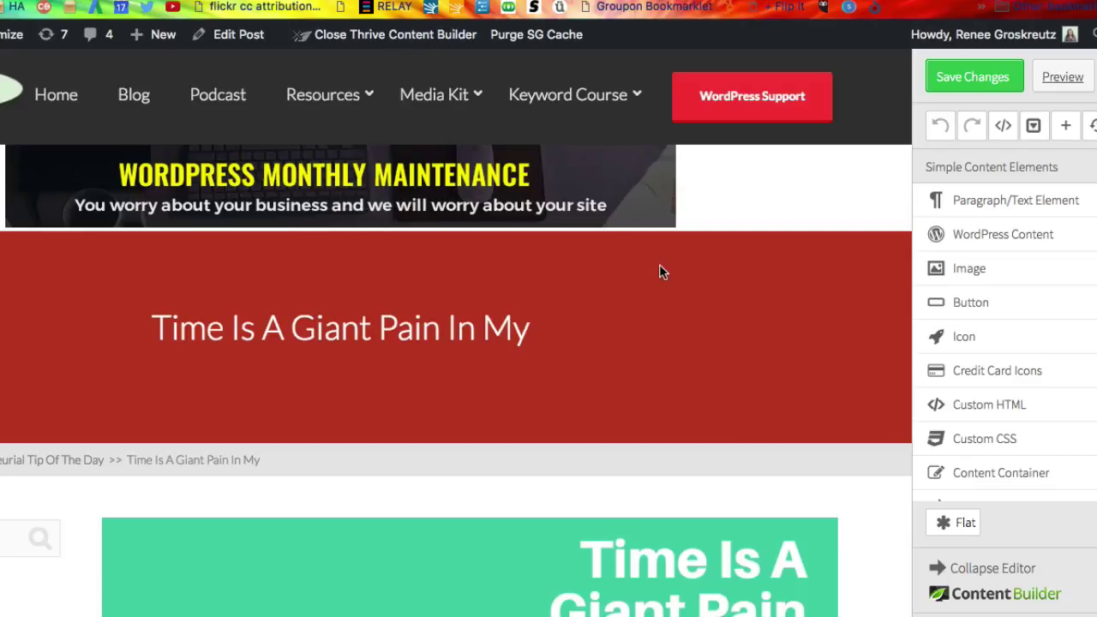
scroll(659, 266, down, 2)
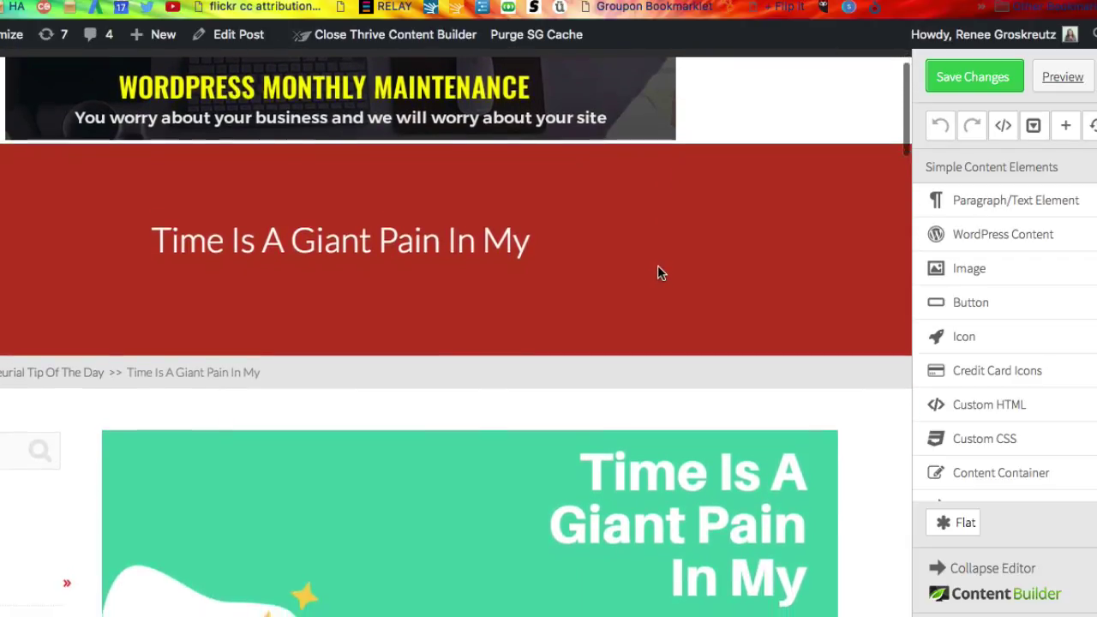
scroll(658, 271, down, 10)
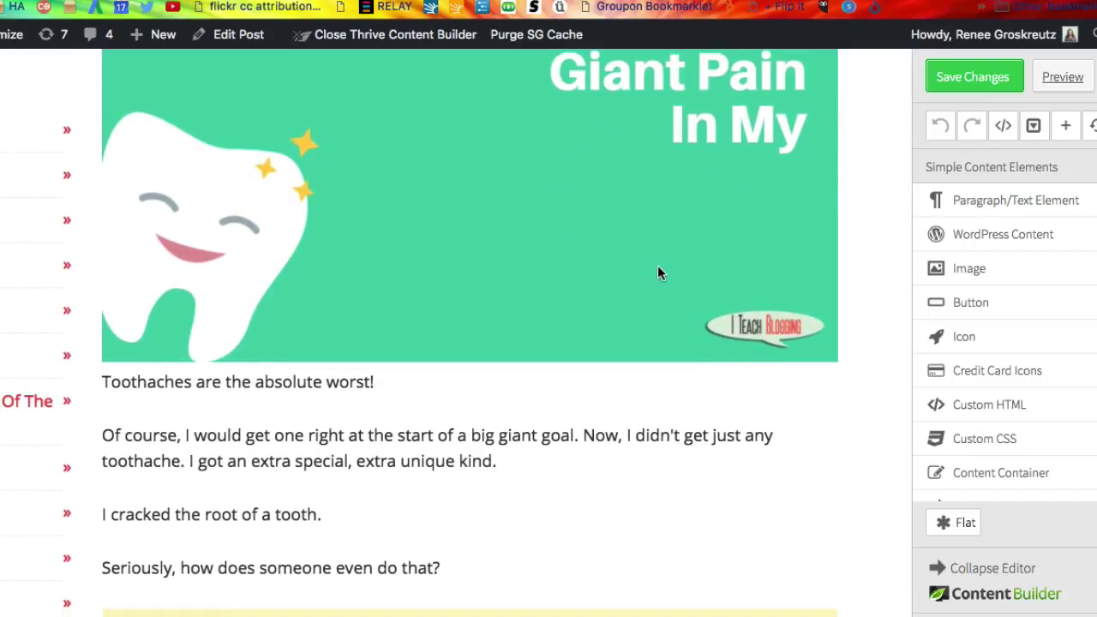
scroll(657, 273, down, 1)
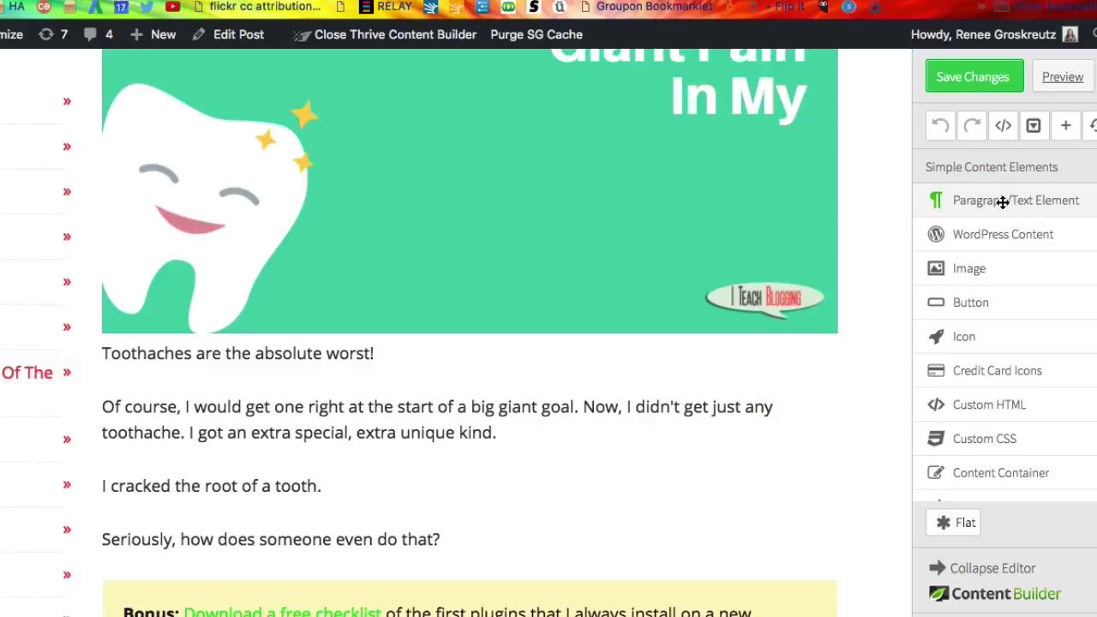
- Drag a new text element into the post and place it above 'Toothaches are the absolute worst!'
drag(1002, 202, 333, 337)
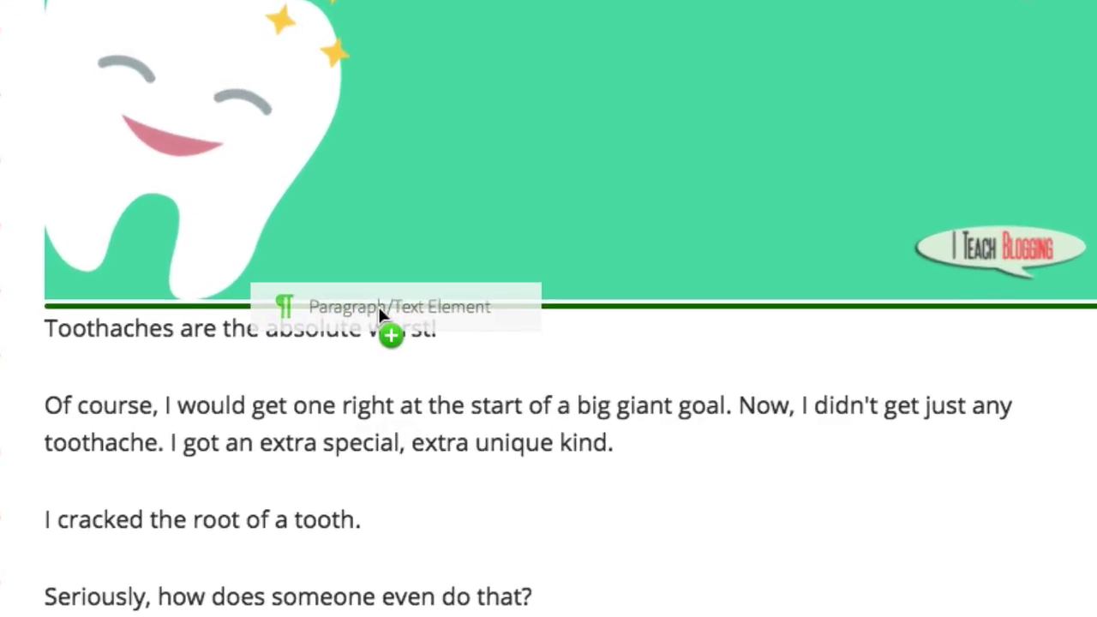
drag(379, 308, 377, 345)
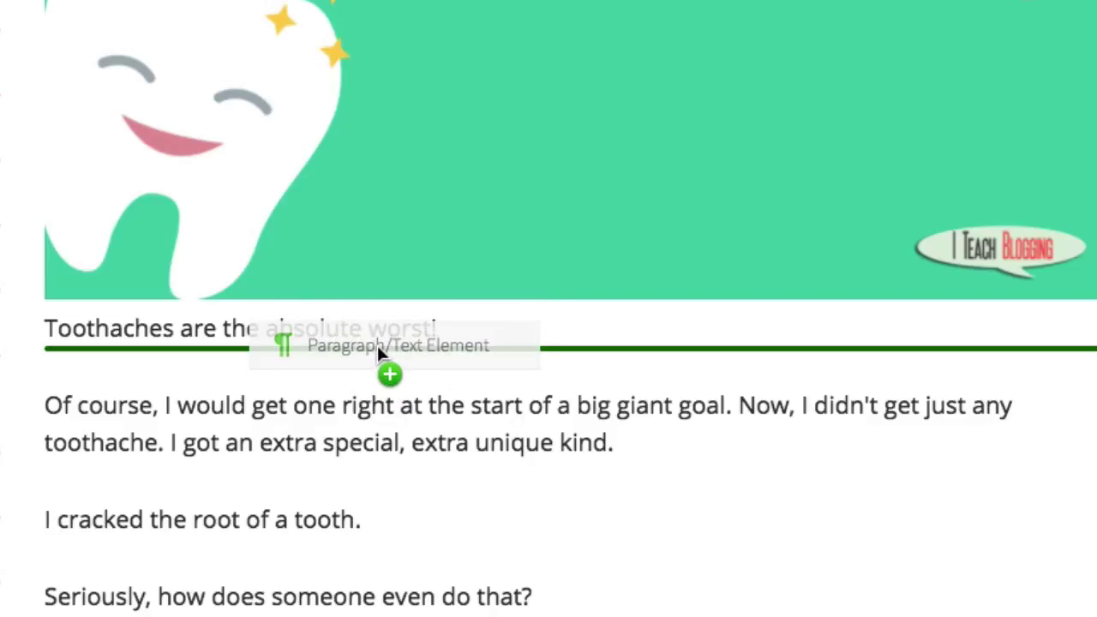
drag(377, 345, 377, 346)
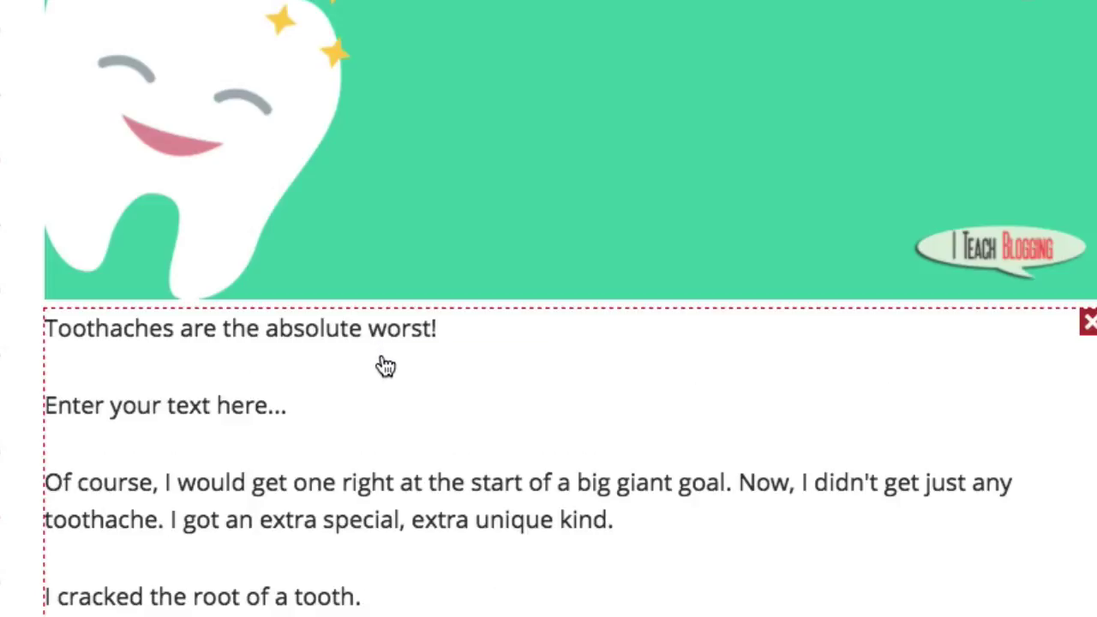
drag(321, 413, 318, 302)
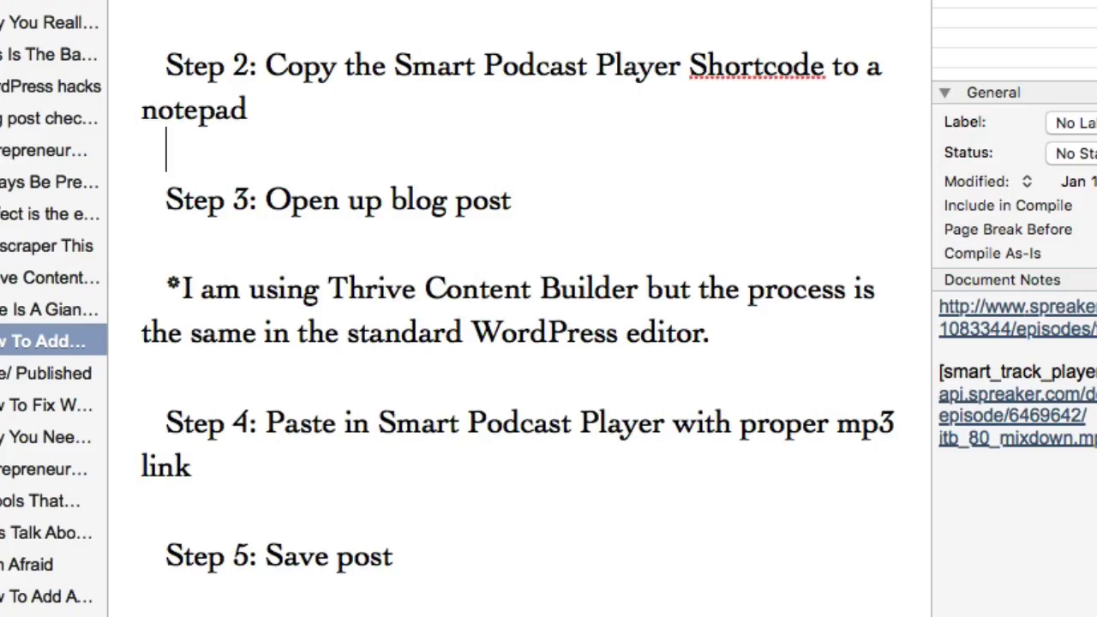
- Select the smart_track_player shortcode in Scrivener's Document Notes
drag(1096, 438, 886, 365)
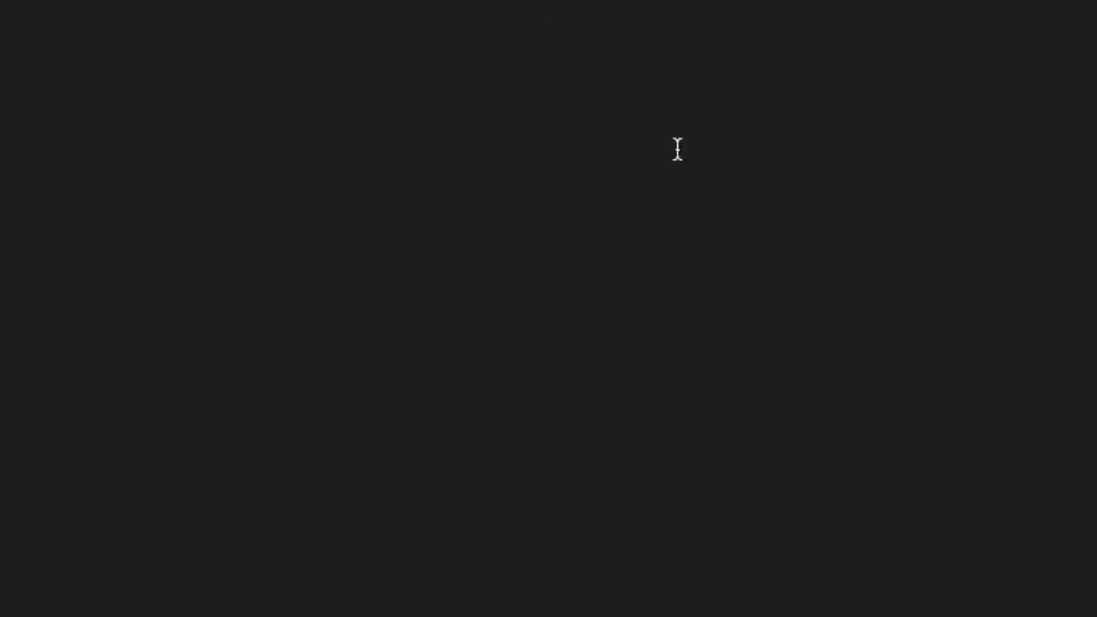
- Swap the shortcode's old itb_80 mp3 URL for the itb_159 URL and select the shortcode line
text(http://api.spreaker.com/download/episode/10335495/itb_159_time_is_a_giant_pain_in_my.mp3)
key(Return)
text([smart_track_player url="http://api.spreaker.com/download/episode/6469642/itb_80_mixdown.mp3" ])
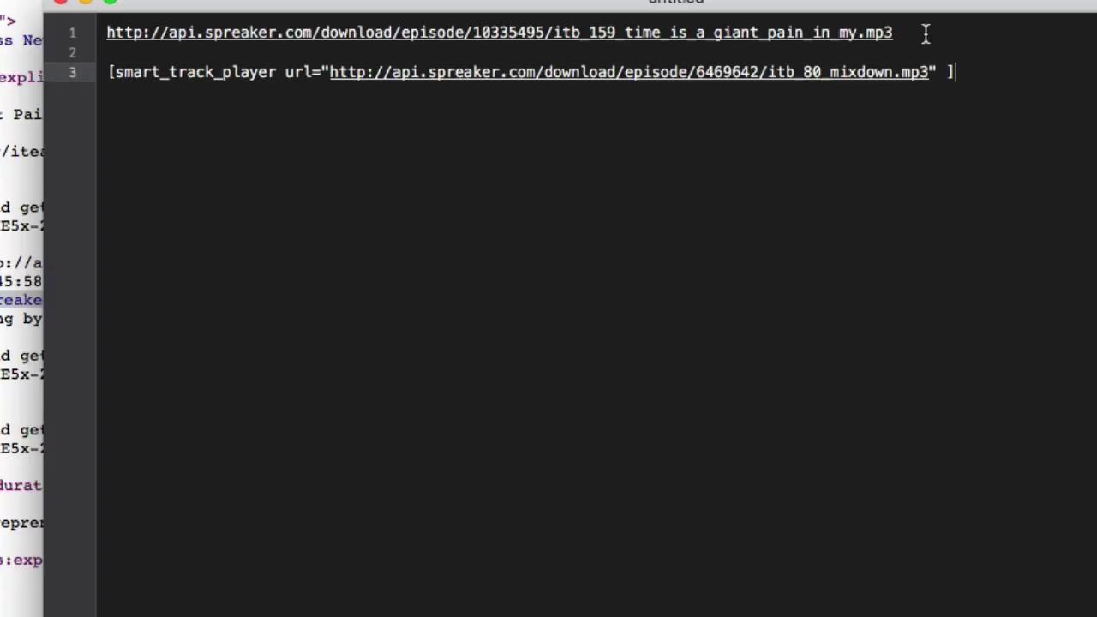
double_click(867, 32)
drag(868, 31, 63, 39)
key(super+x)
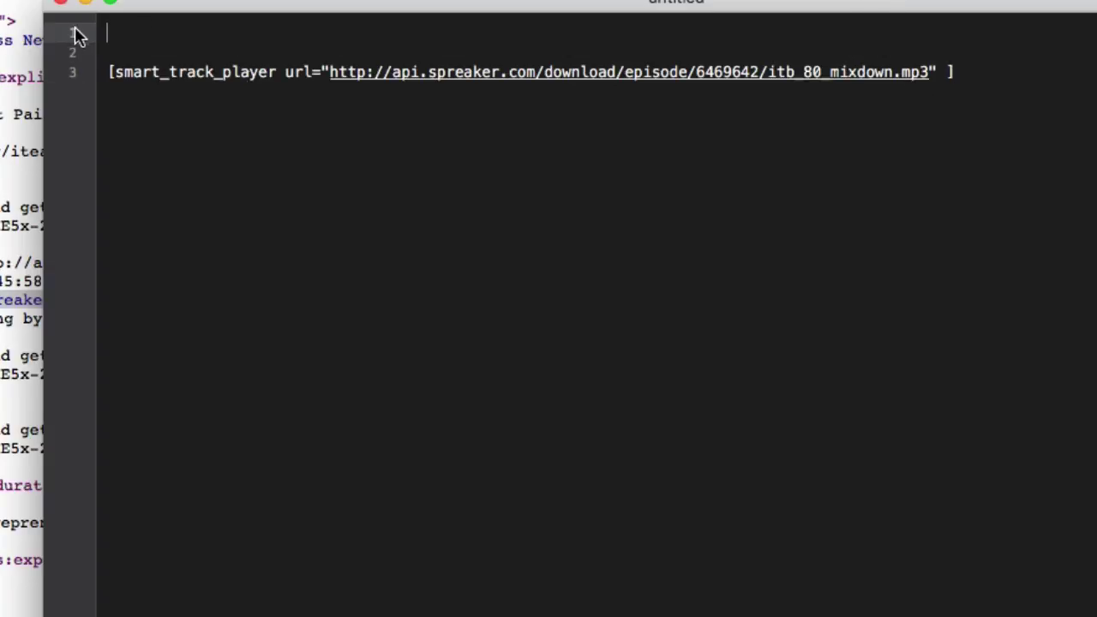
drag(930, 72, 338, 69)
key(BackSpace)
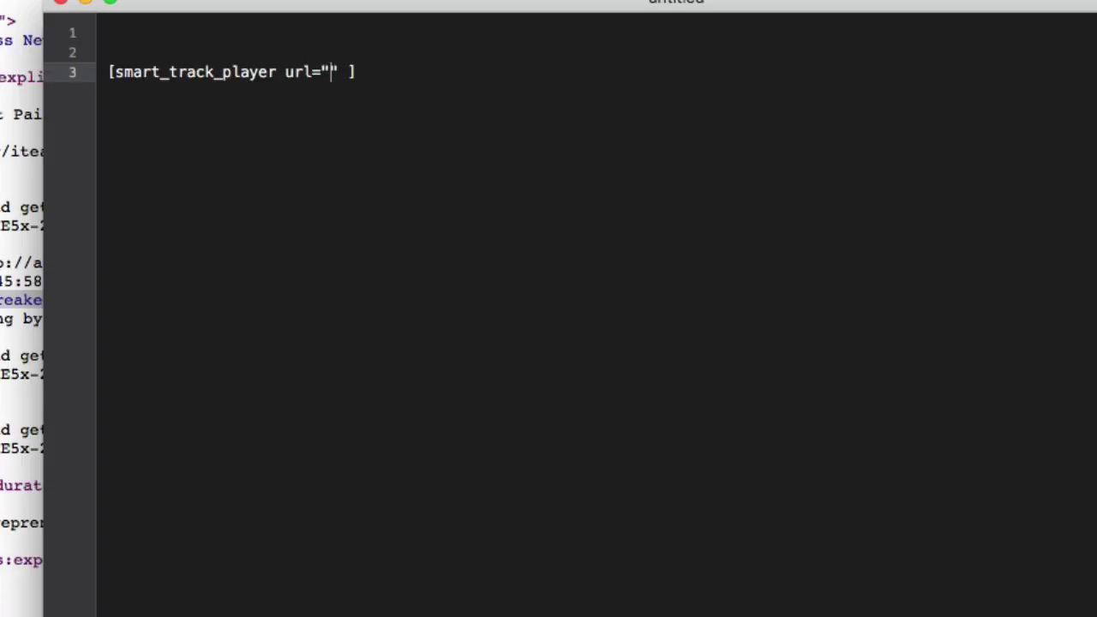
key(super+v)
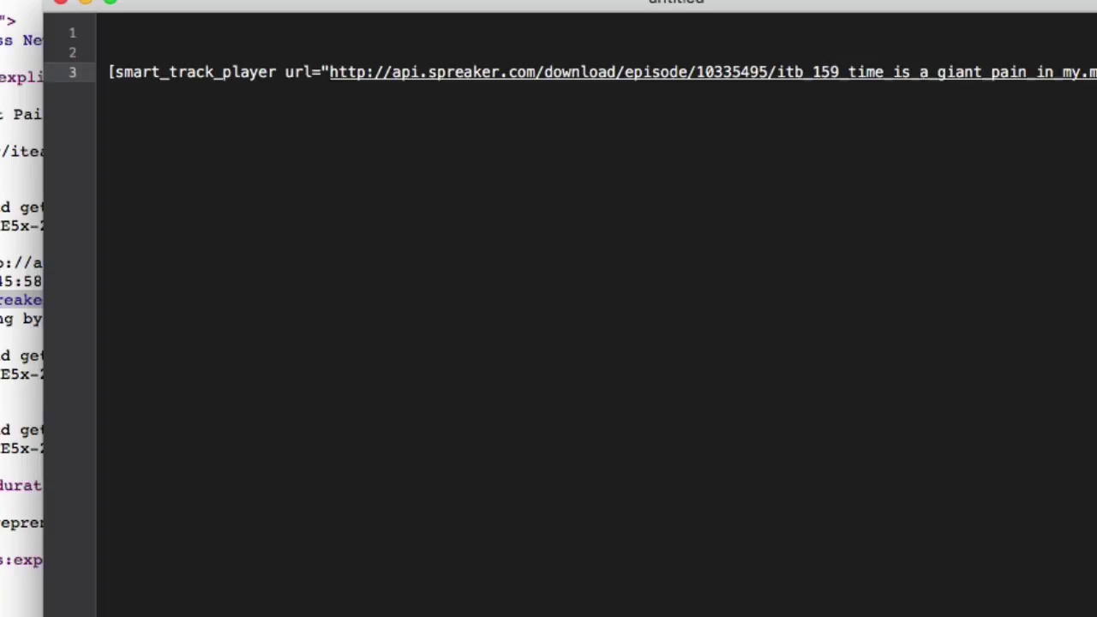
drag(1092, 72, 345, 54)
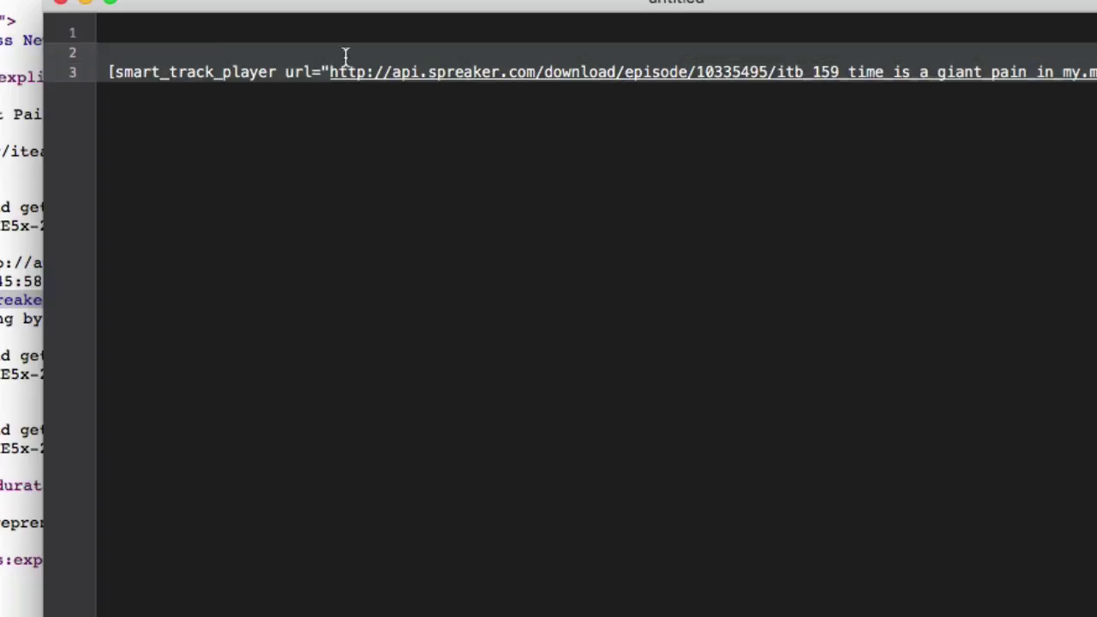
drag(103, 68, 111, 74)
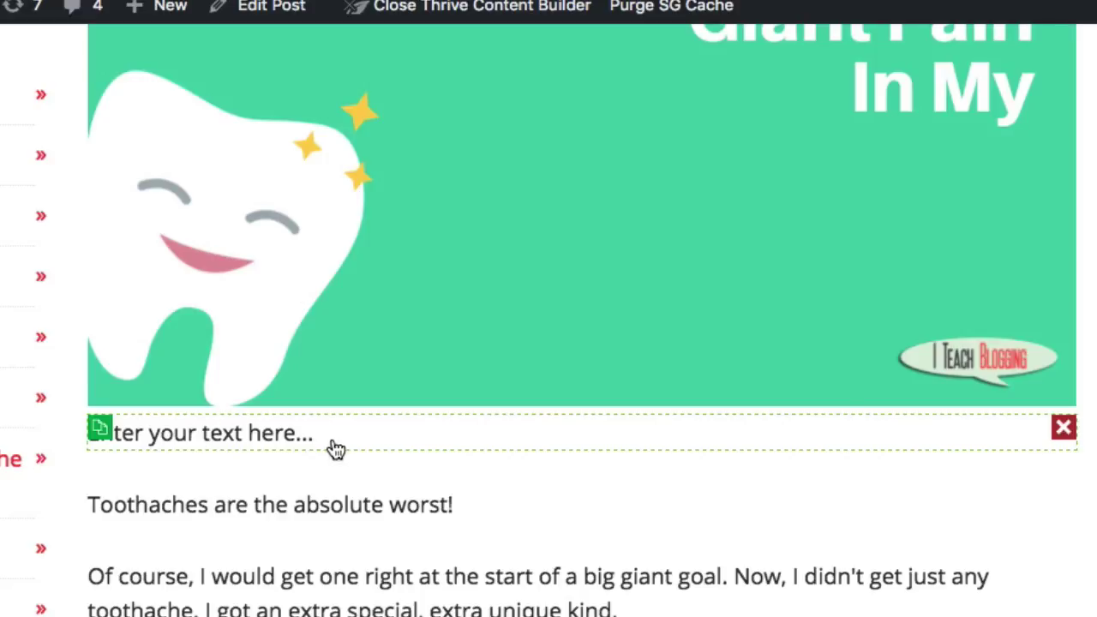
- Paste the episode 159 shortcode over the paragraph placeholder, save the post and preview it
click(332, 433)
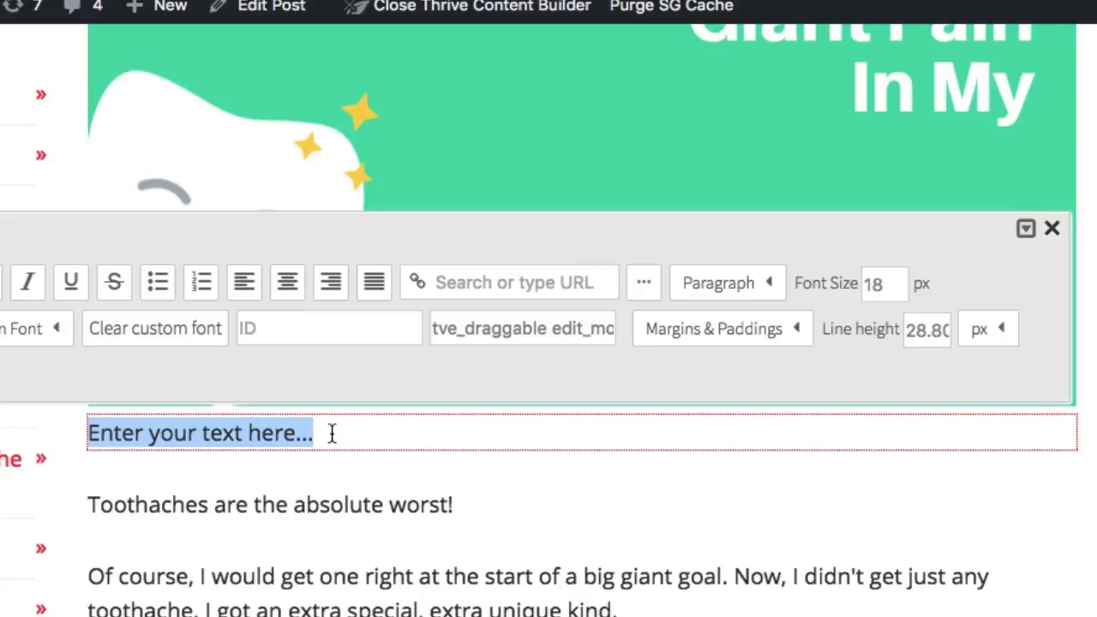
key(ctrl+v)
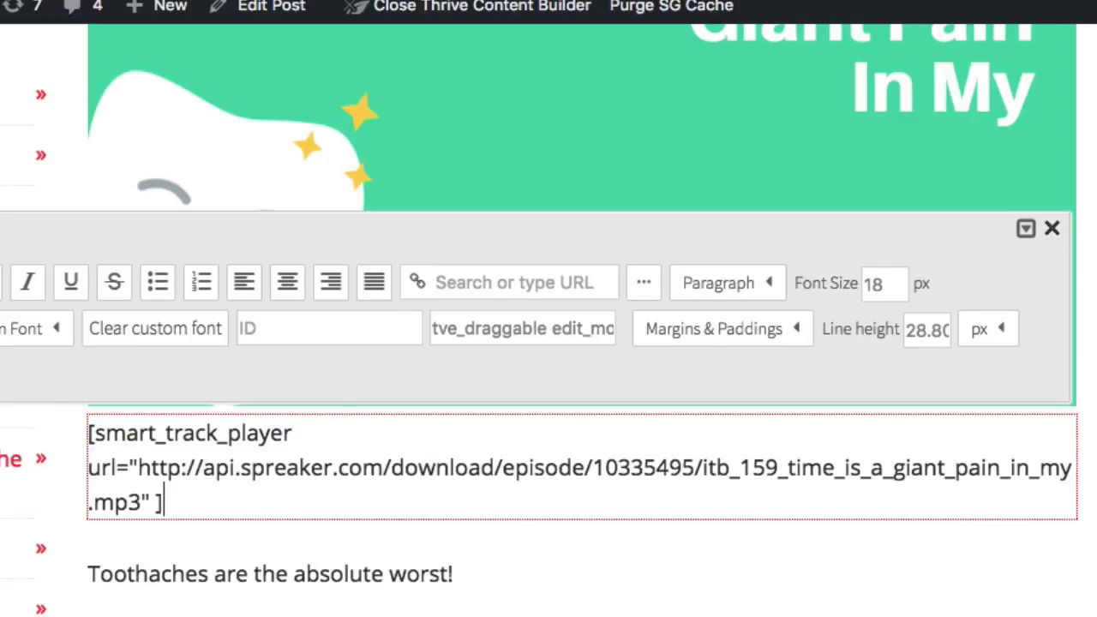
key(Escape)
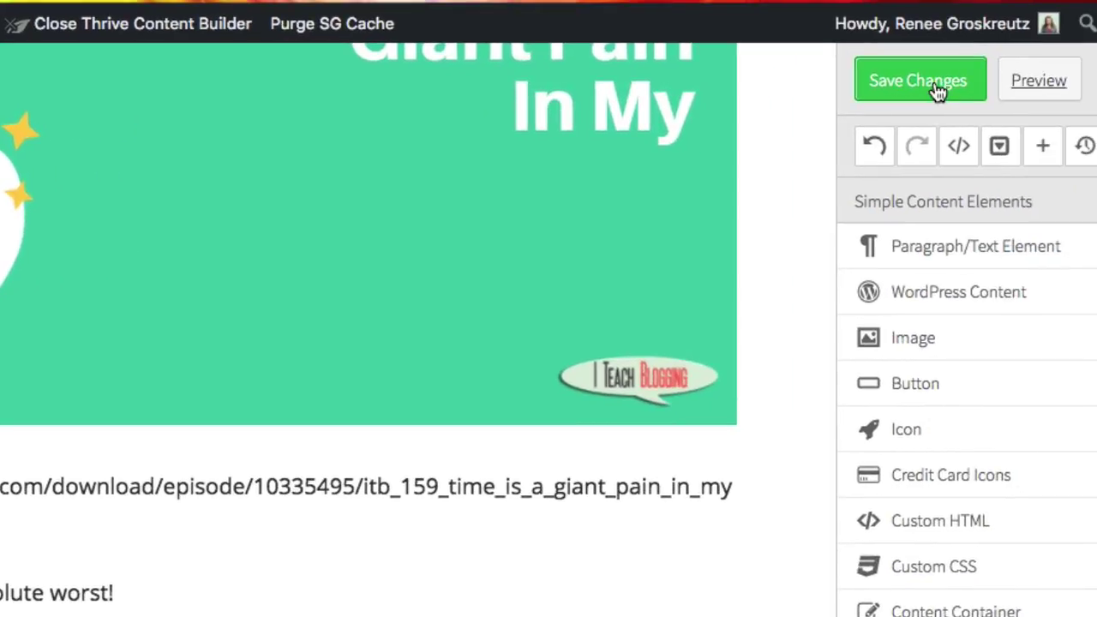
click(938, 93)
click(1034, 86)
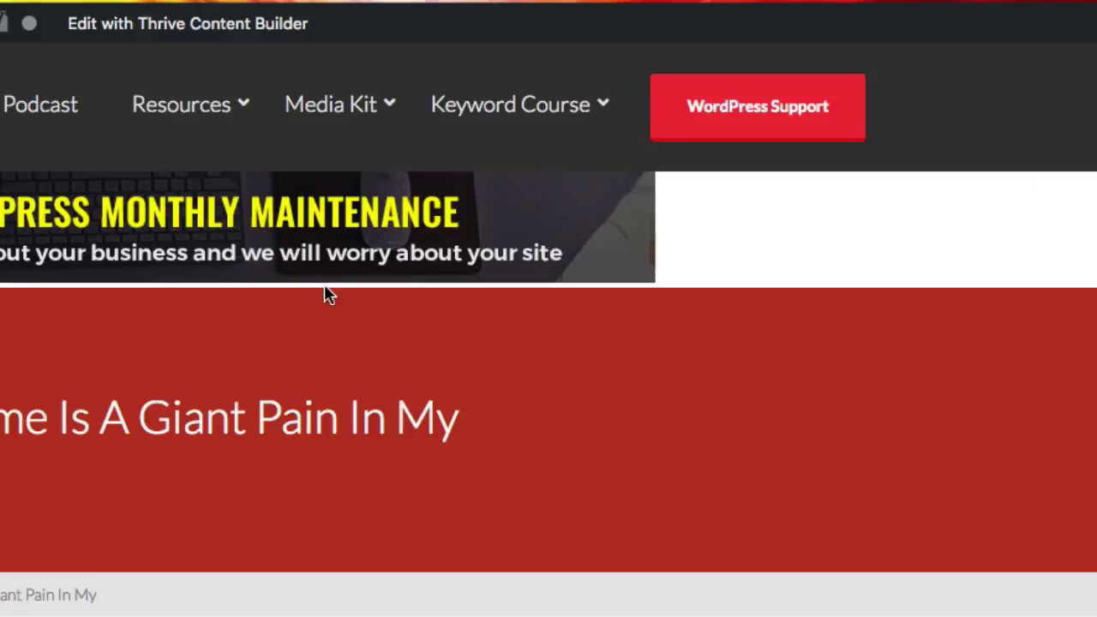
- Scroll the preview down to the ITB 159 player above the post text and back up
scroll(85, 232, down, 10)
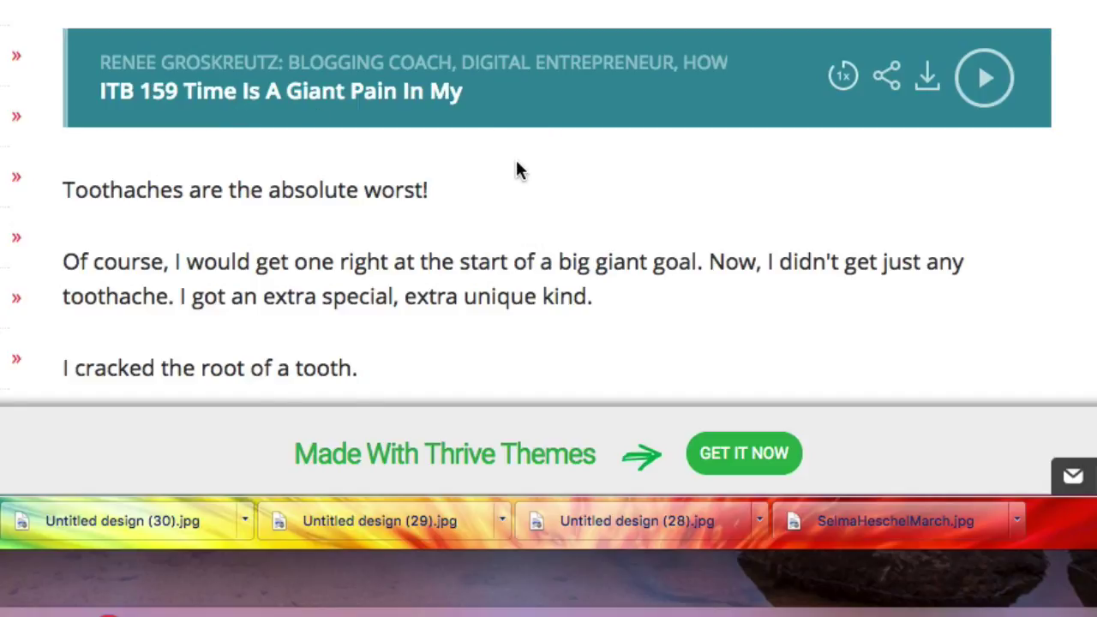
scroll(515, 163, up, 2)
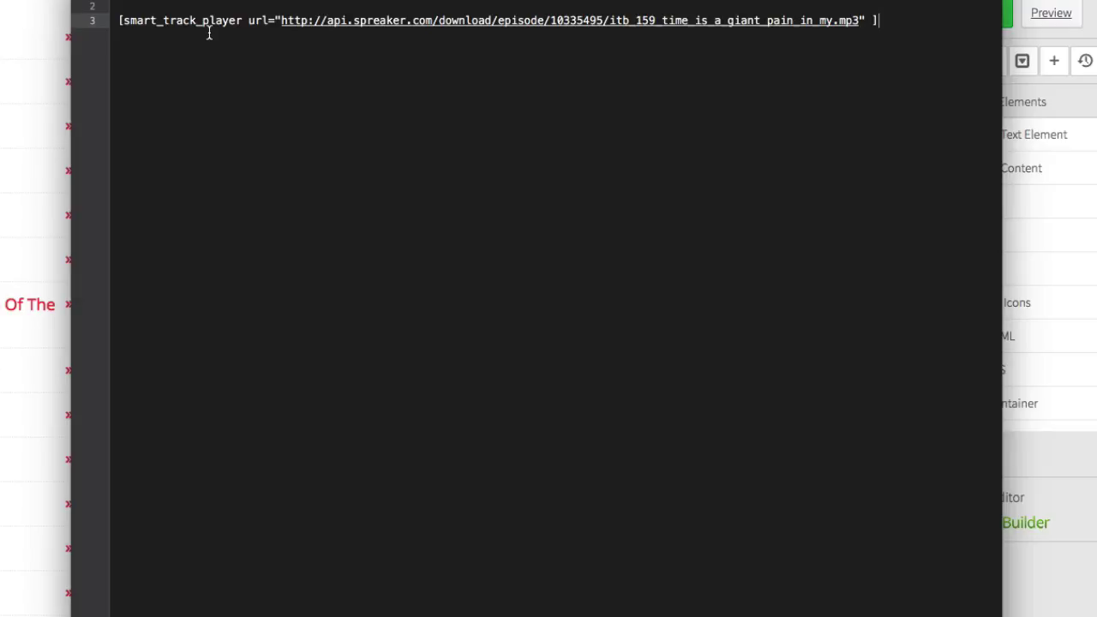
- Return to the text editor and place the cursor in the itb_159 smart_track_player shortcode on line 3
click(193, 20)
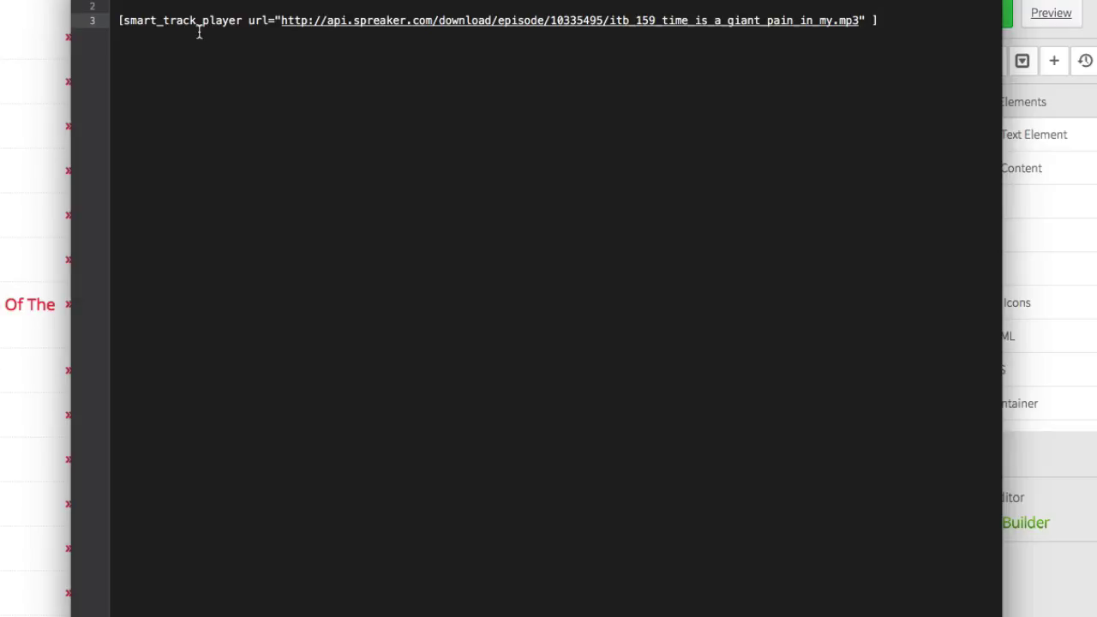